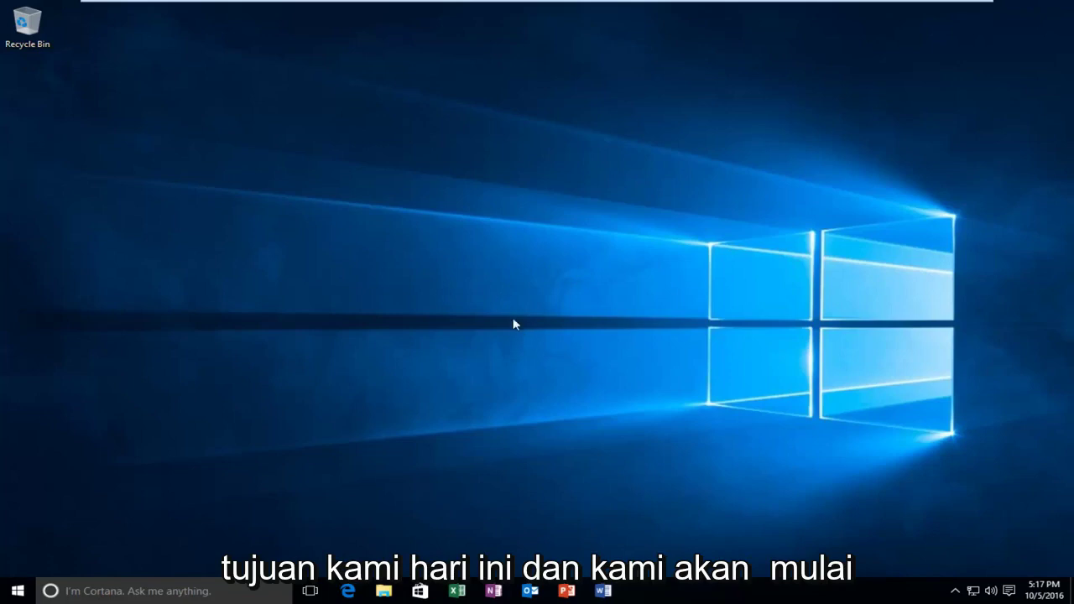
Search the Start menu for 'control panel' and launch Control Panel.
click(16, 591)
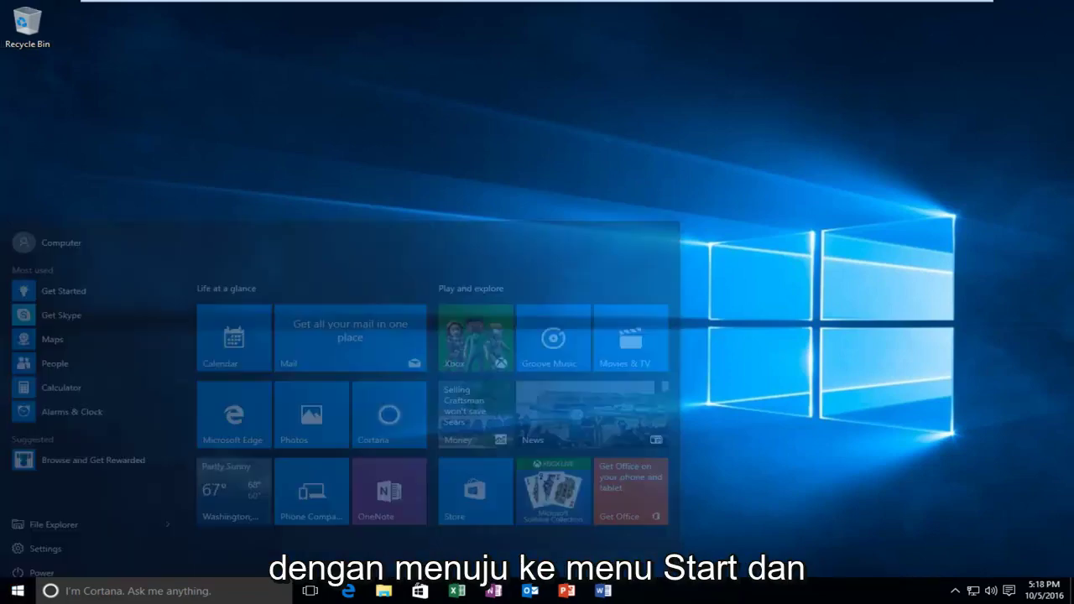
text(c)
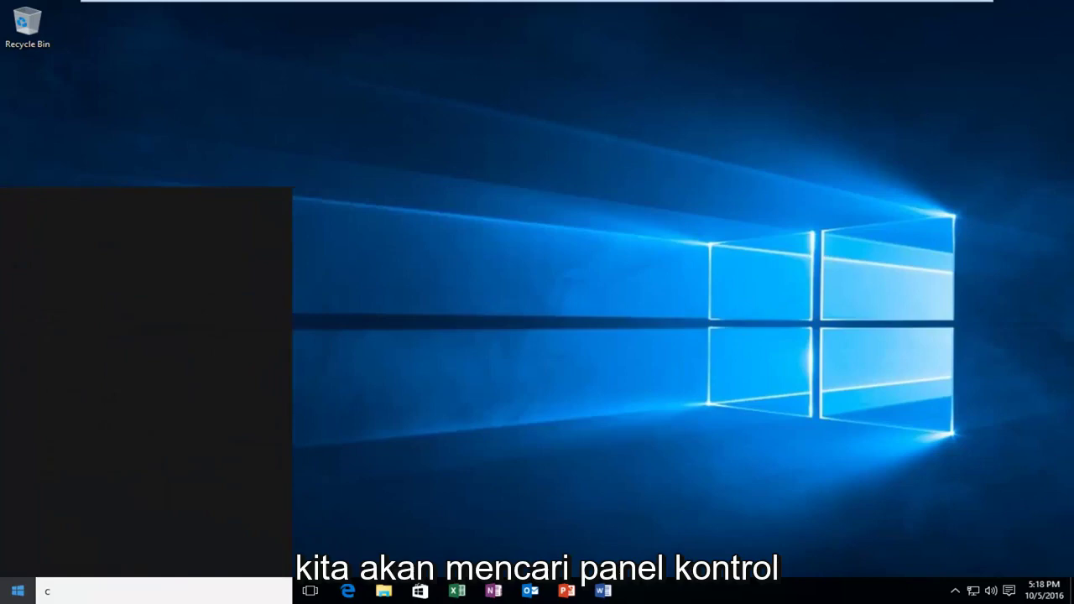
text(ontrol panel)
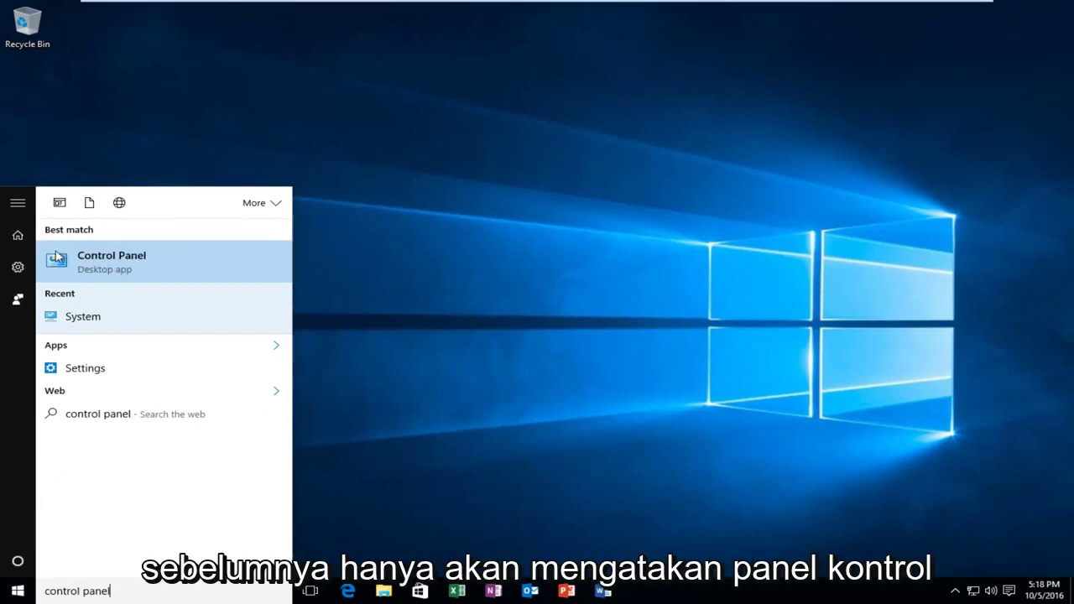
click(131, 258)
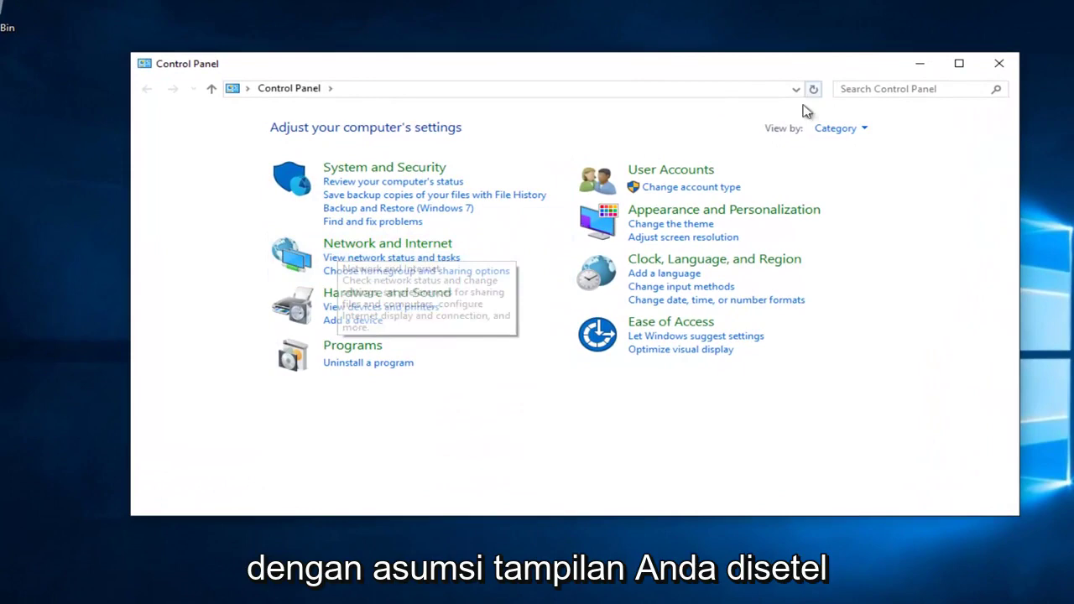
Confirm Category view and go to Network and Internet, then Network and Sharing Center.
click(854, 129)
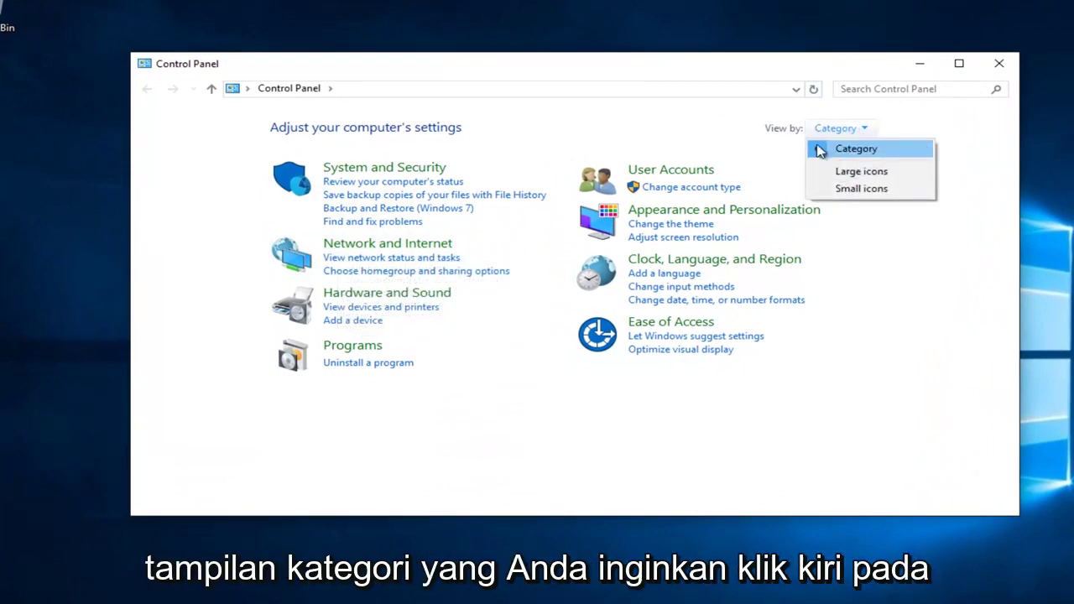
click(394, 248)
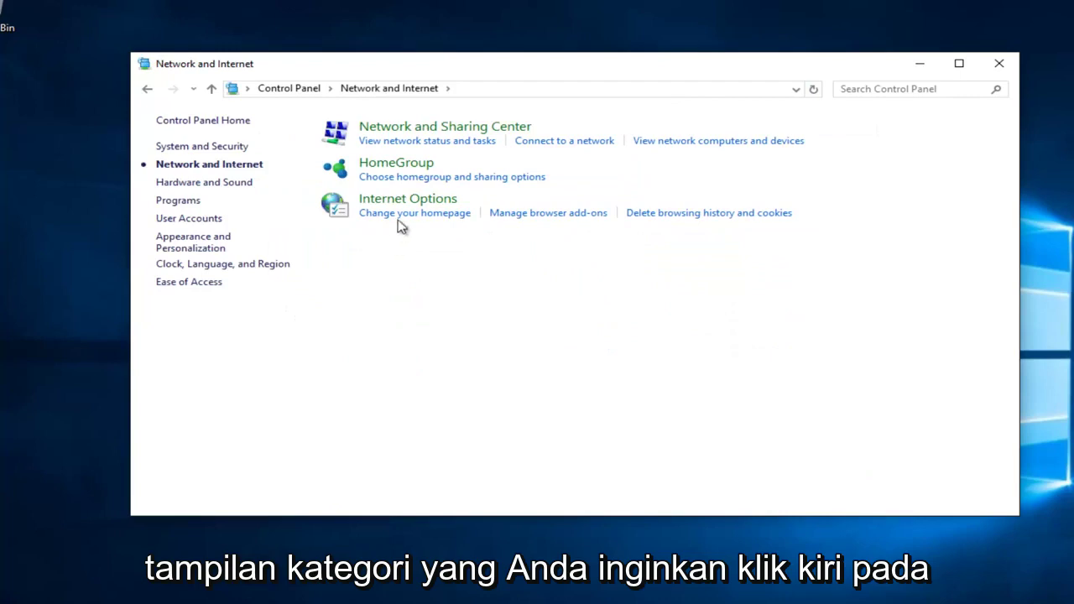
click(460, 132)
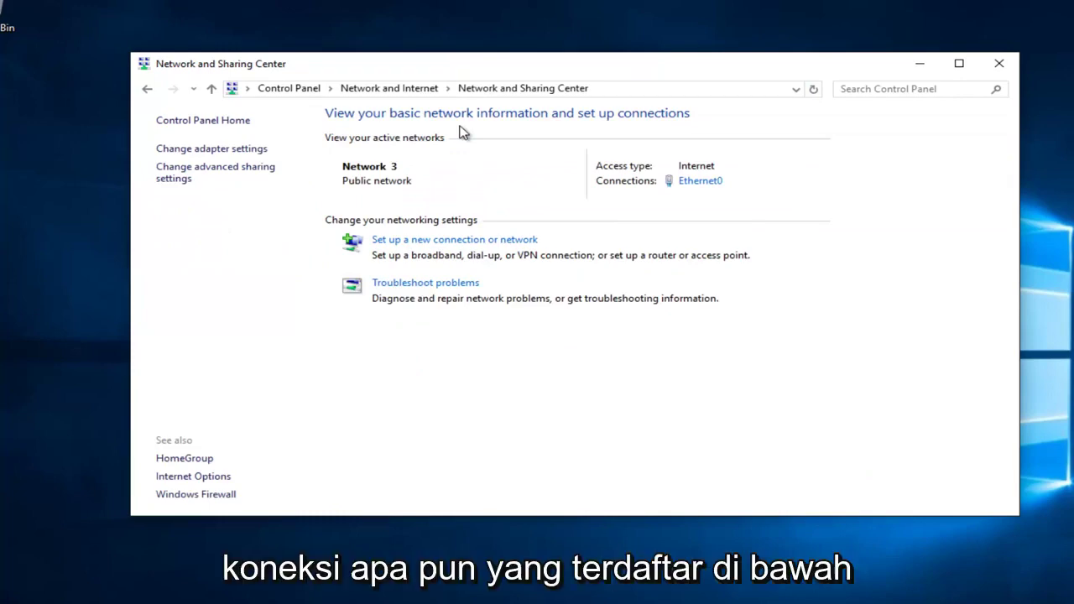
Open the Internet Protocol Version 4 (TCP/IPv4) properties of the Ethernet0 connection.
click(698, 182)
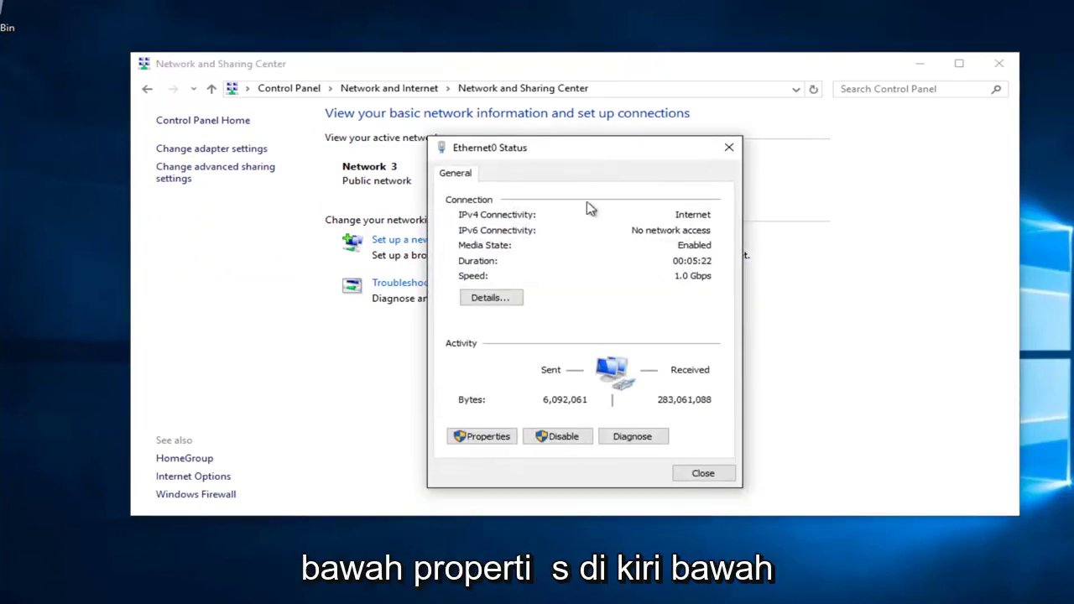
click(495, 438)
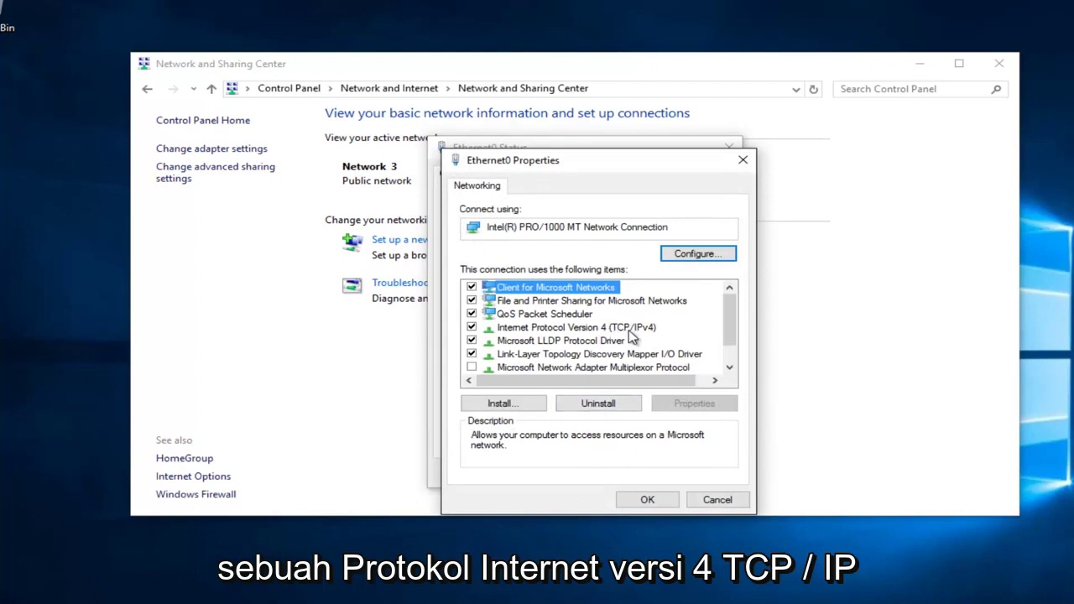
click(578, 331)
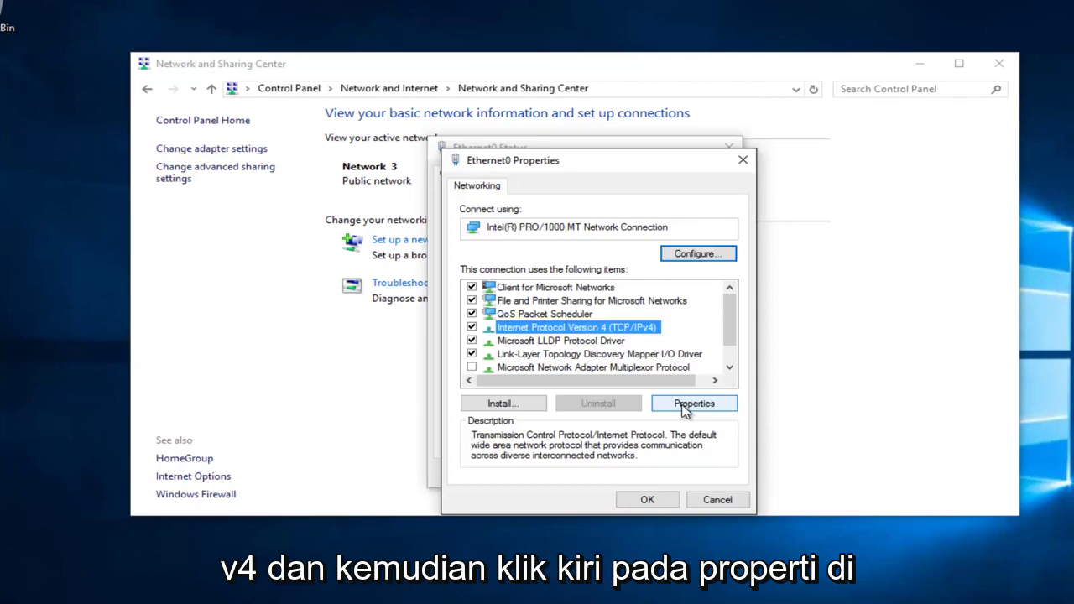
click(684, 406)
drag(632, 219, 608, 161)
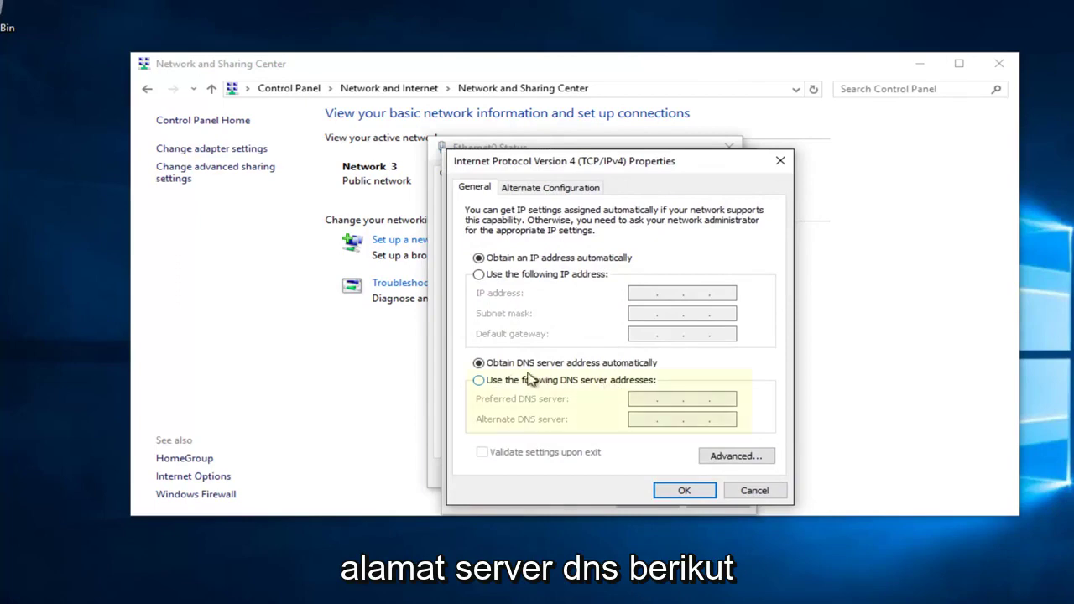
Set preferred DNS 8.8.8.8 and alternate 8.8.4.4, apply, and close the network windows.
click(478, 380)
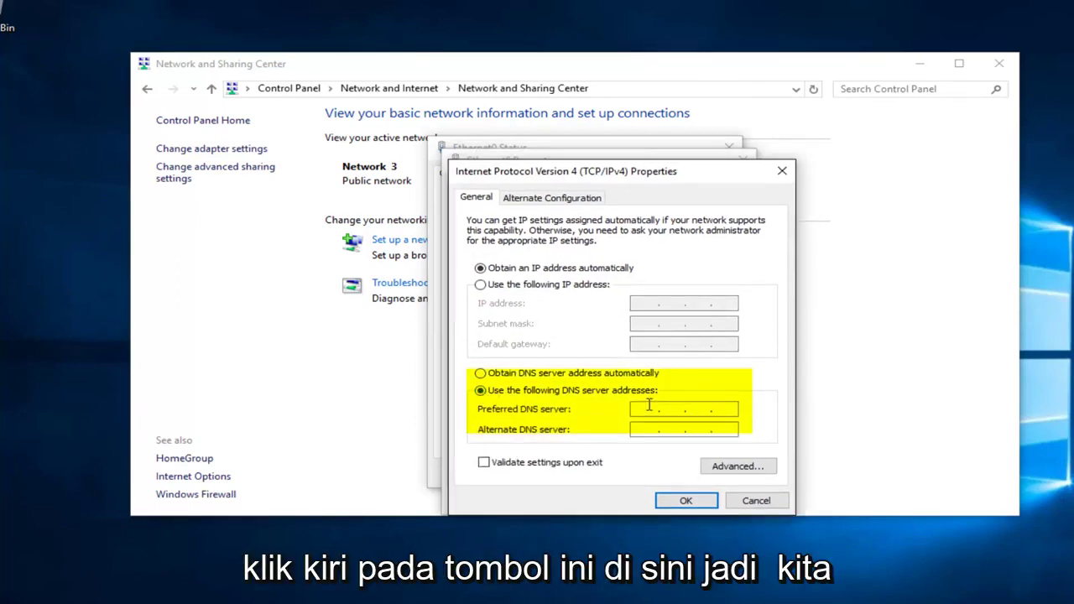
text(8.8)
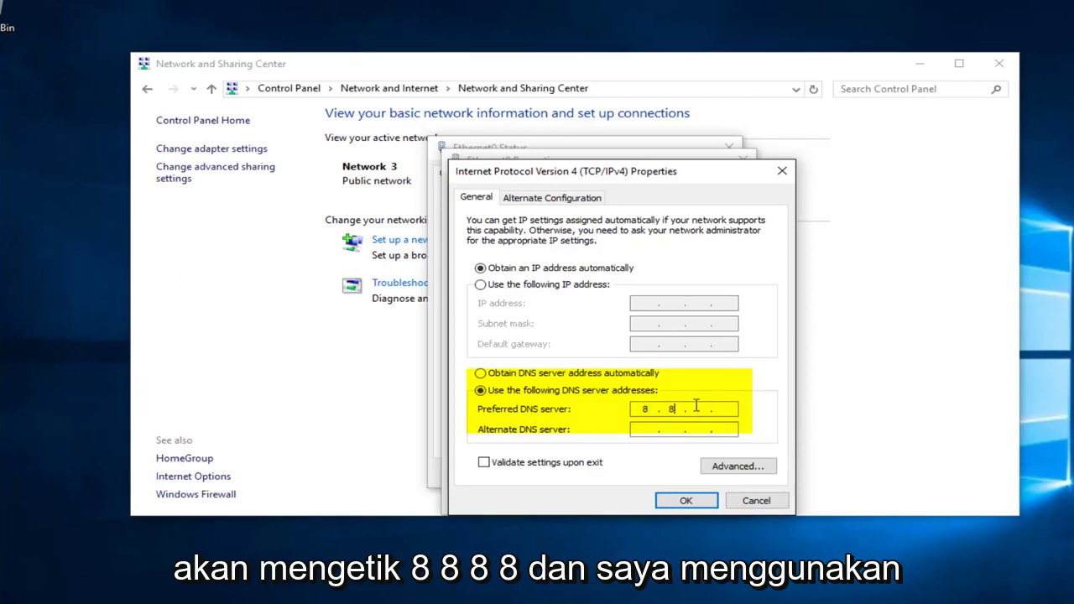
text(.8.8)
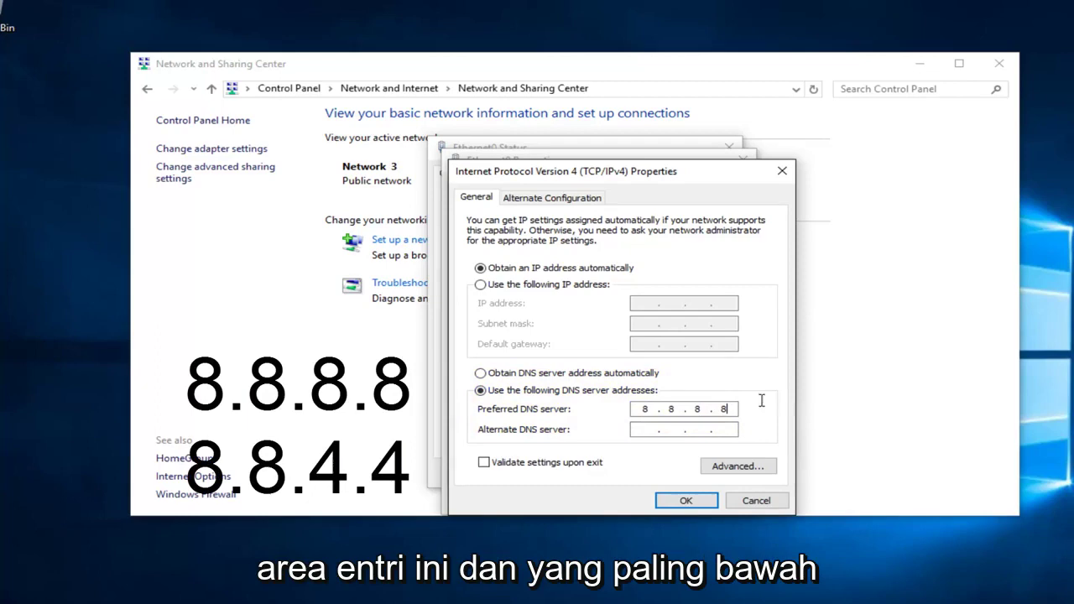
click(644, 430)
text(8 . 8 . )
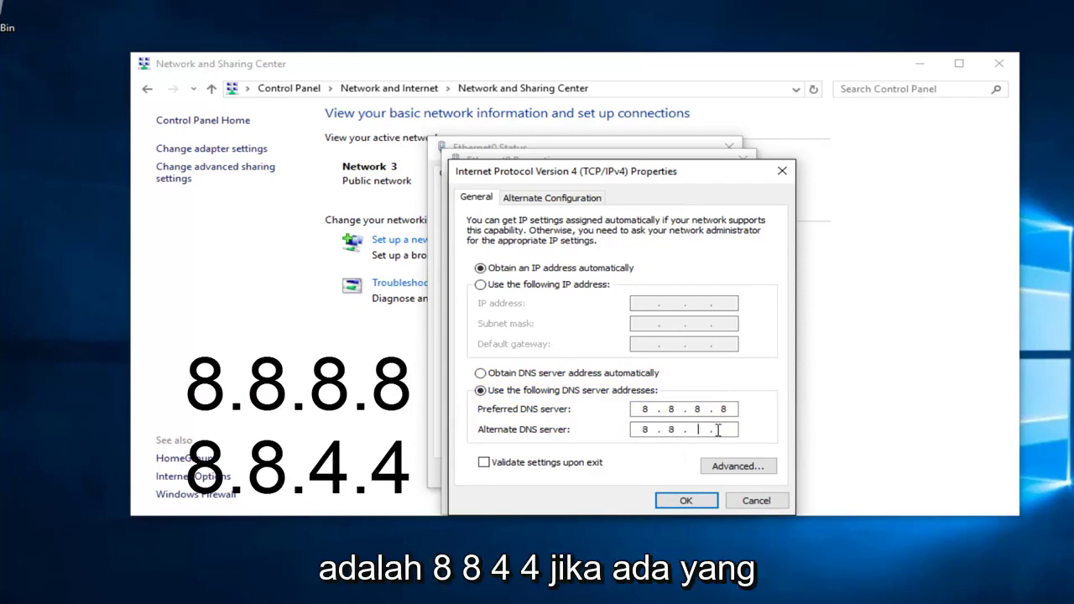
text(4 . 4)
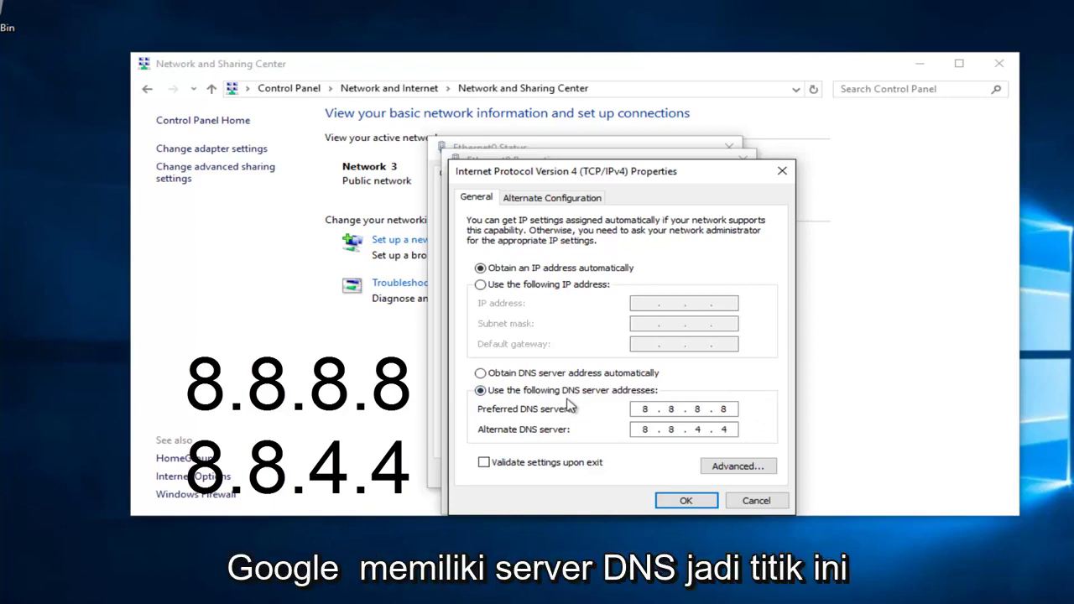
click(671, 503)
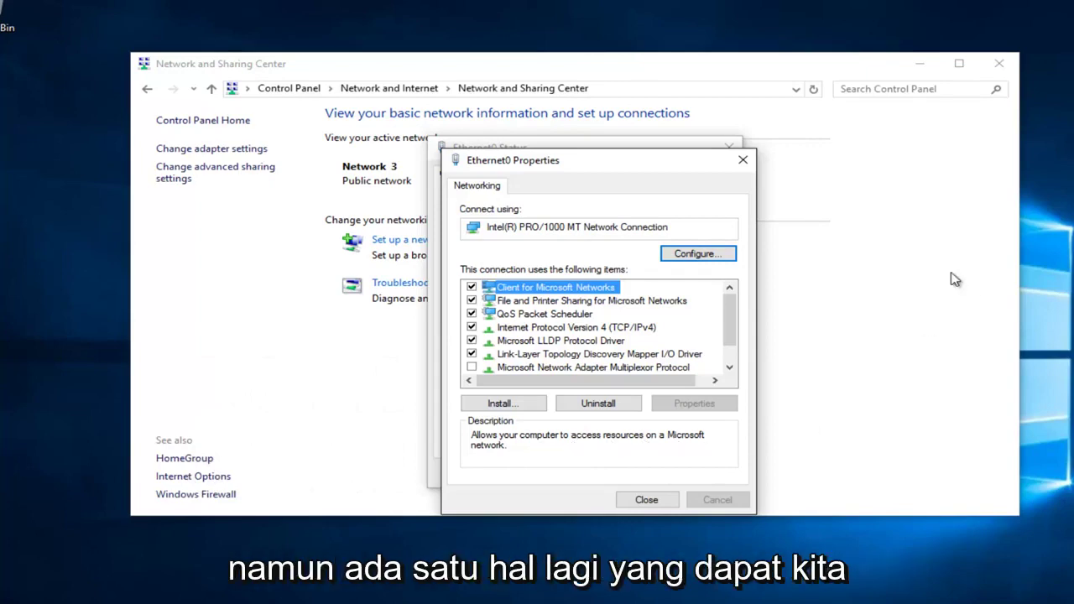
click(743, 161)
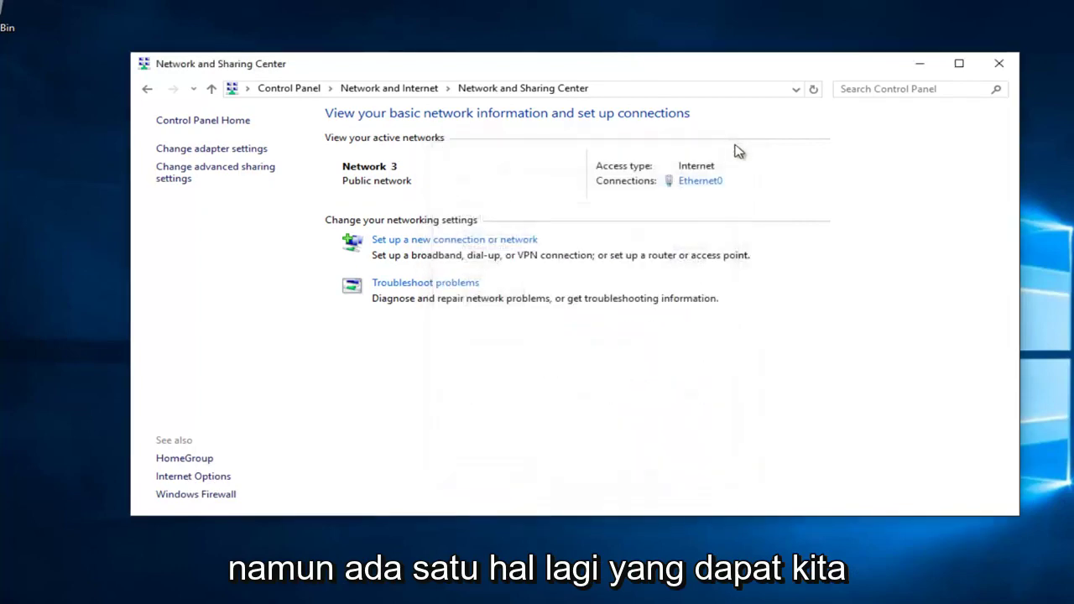
click(1000, 64)
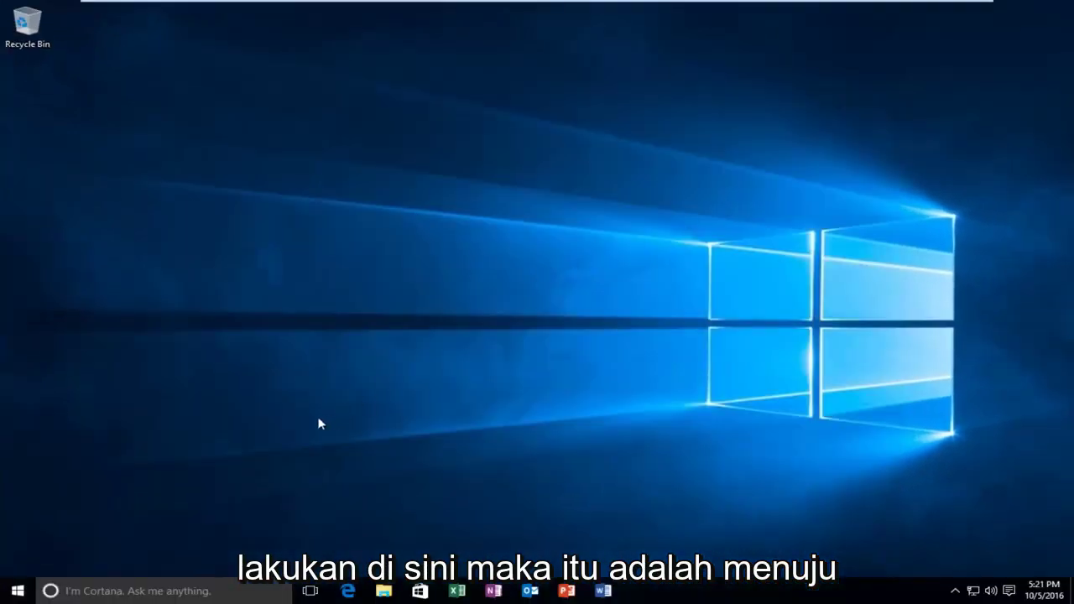
Open Command Prompt (Admin) from the Start context menu and run ipconfig /flushdns.
right_click(20, 594)
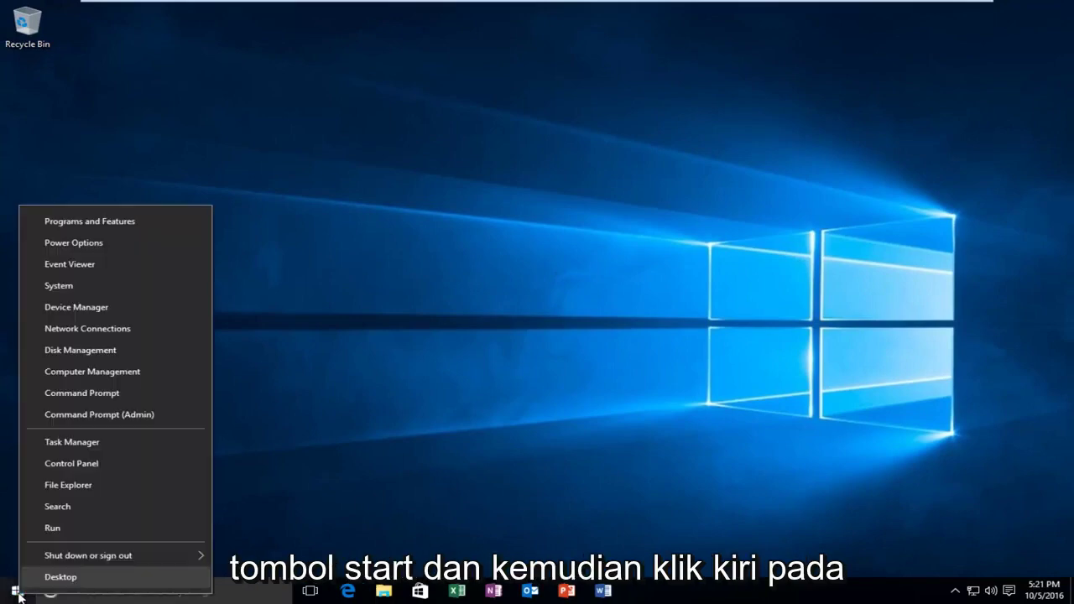
click(112, 415)
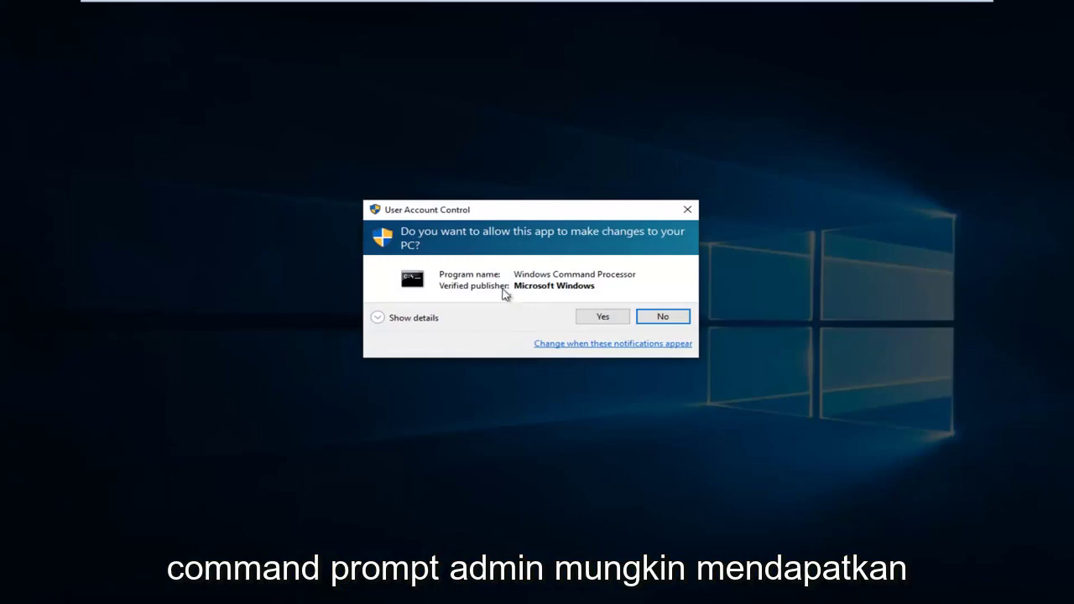
click(614, 319)
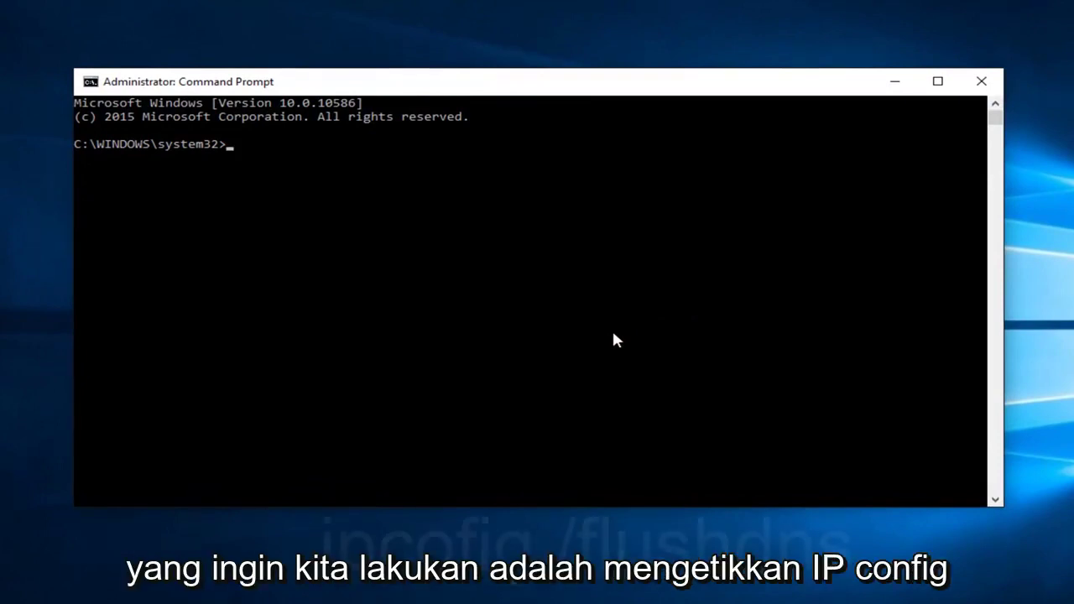
text(ipconfig )
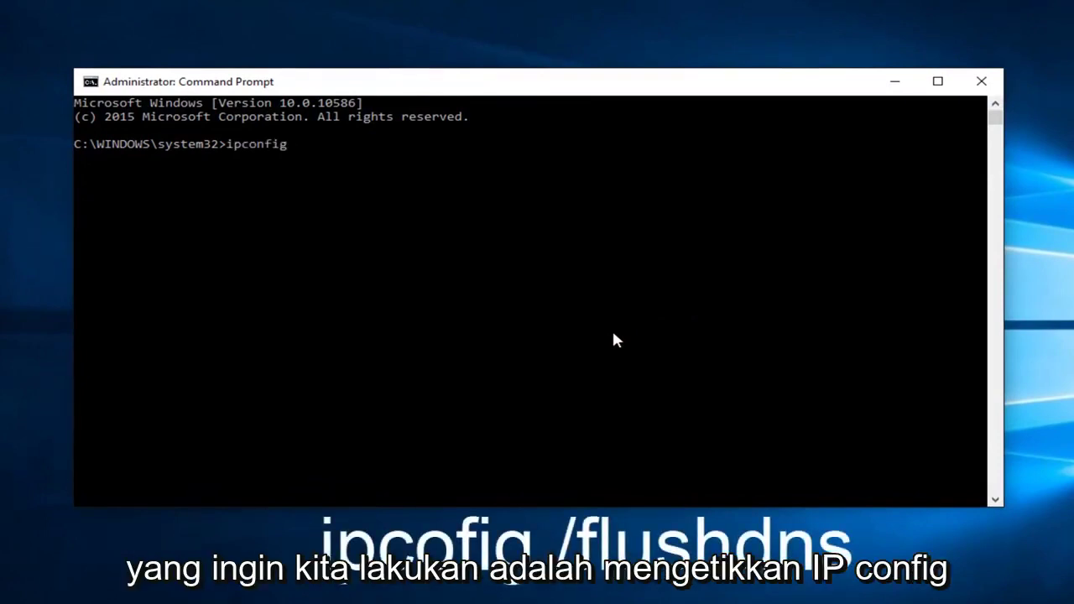
text(/)
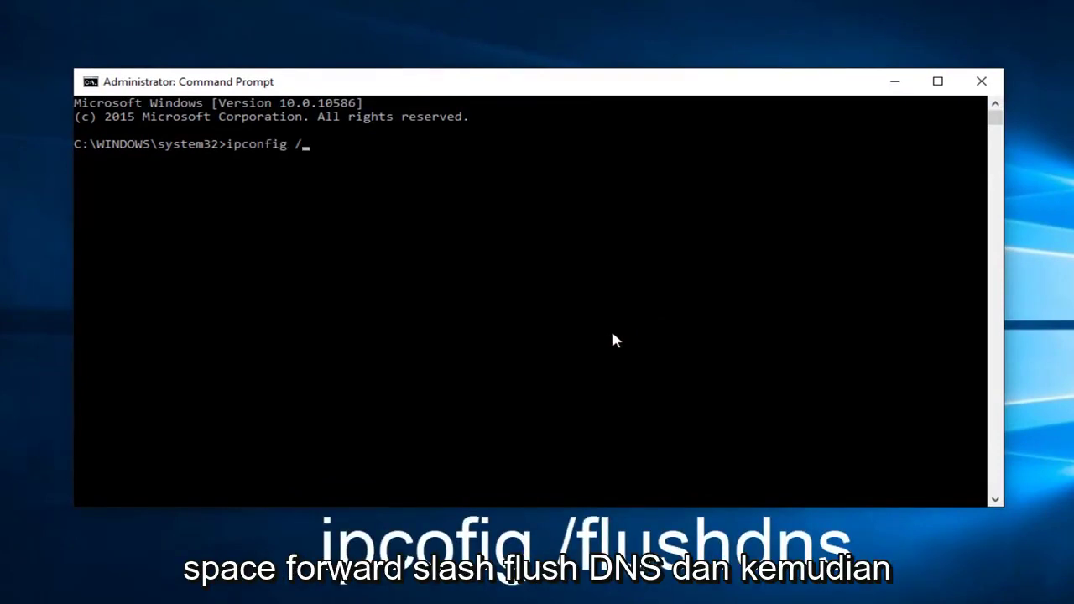
text(flushd)
text(ns)
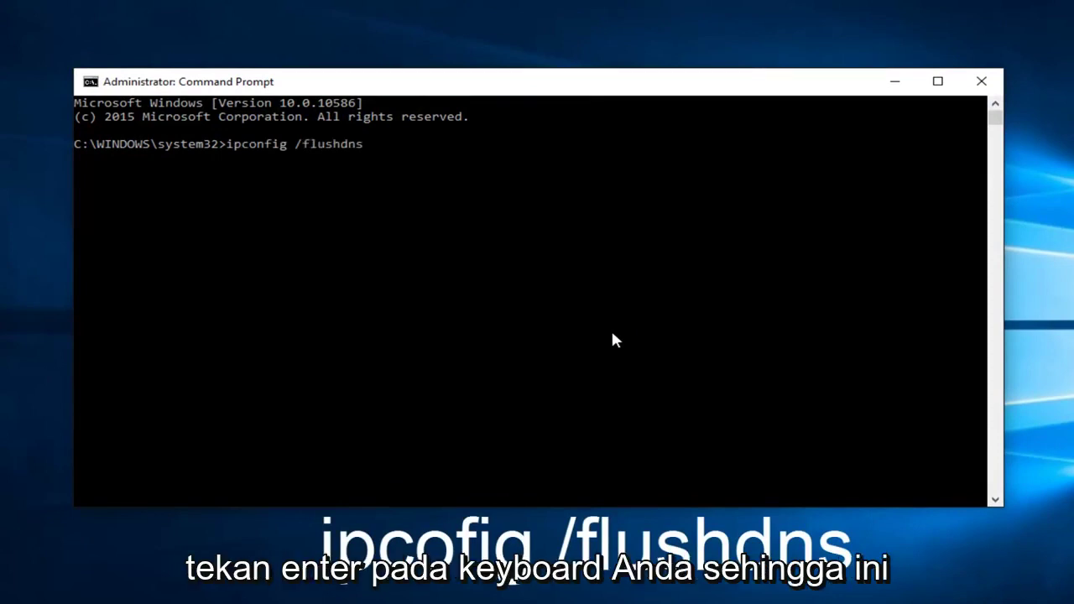
key(Return)
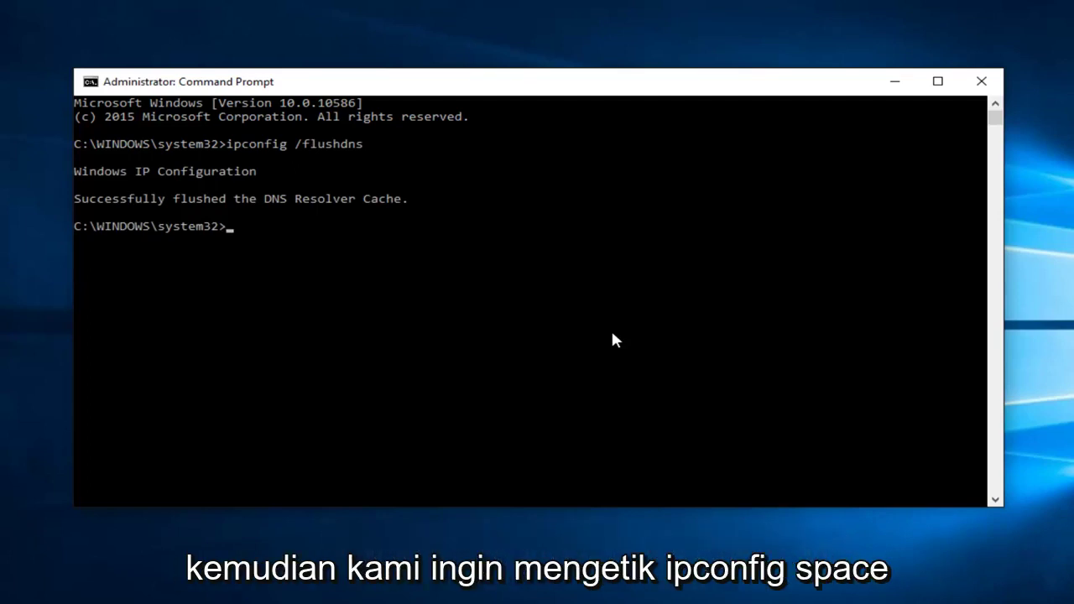
Run ipconfig /renew, review the Ethernet0 output, and close Command Prompt.
text(ipconfig)
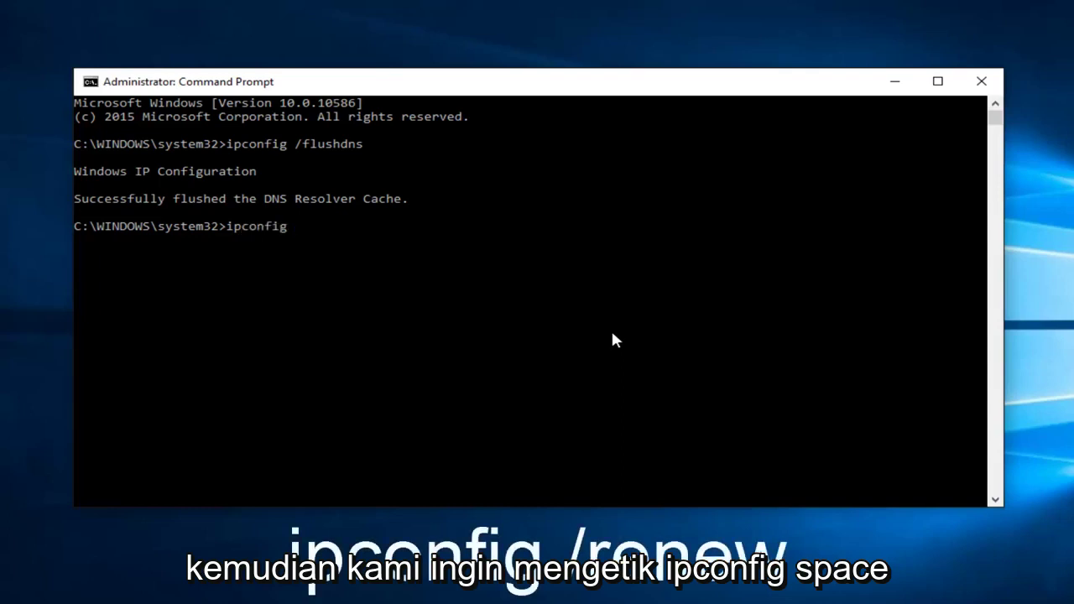
text( /)
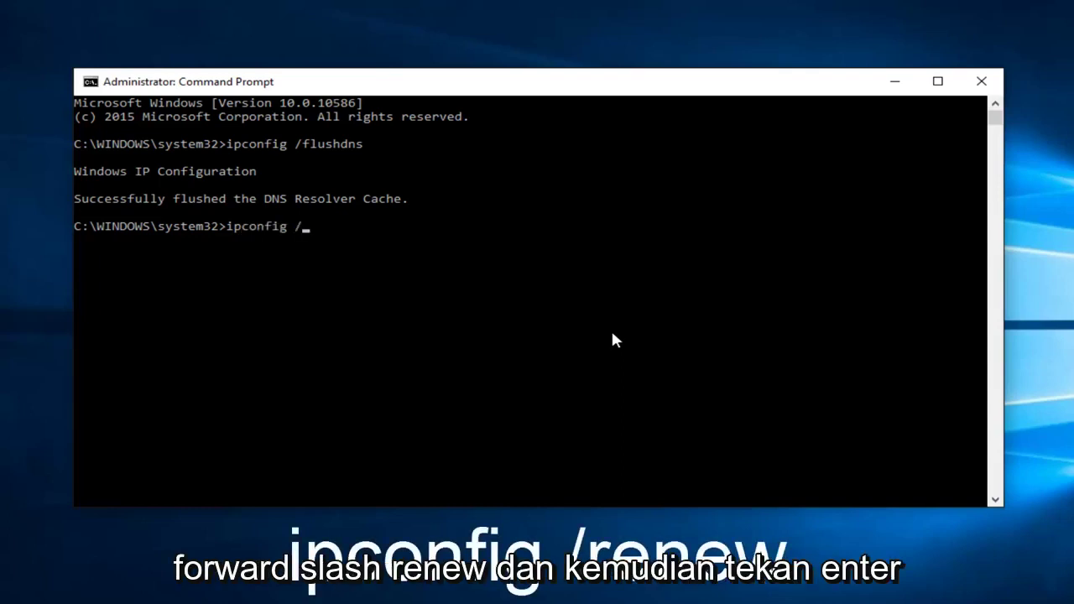
text(renew)
key(Return)
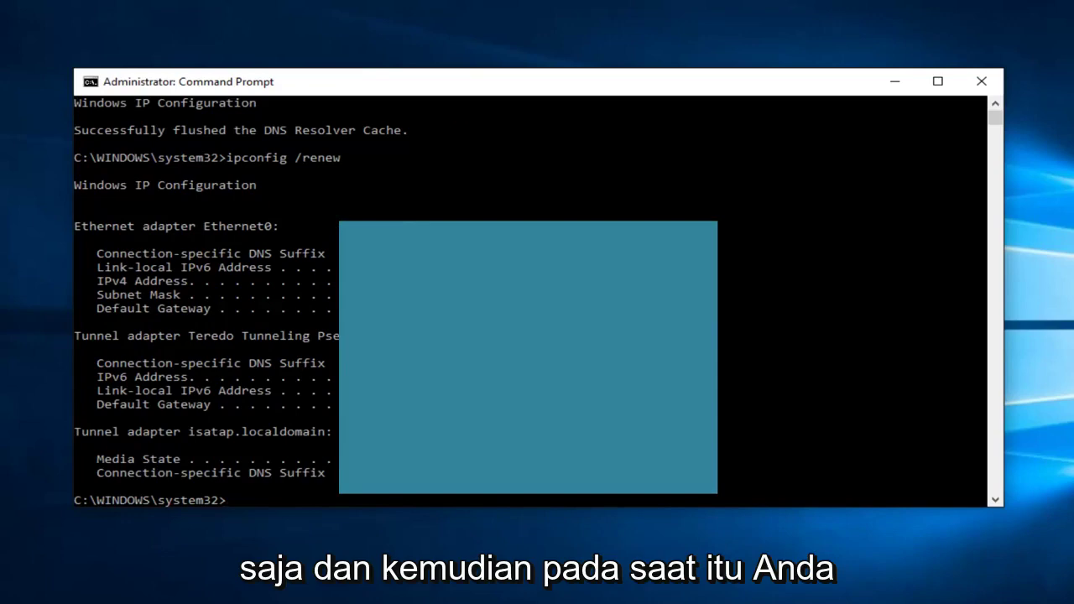
scroll(313, 398, down, 1)
scroll(312, 398, down, 4)
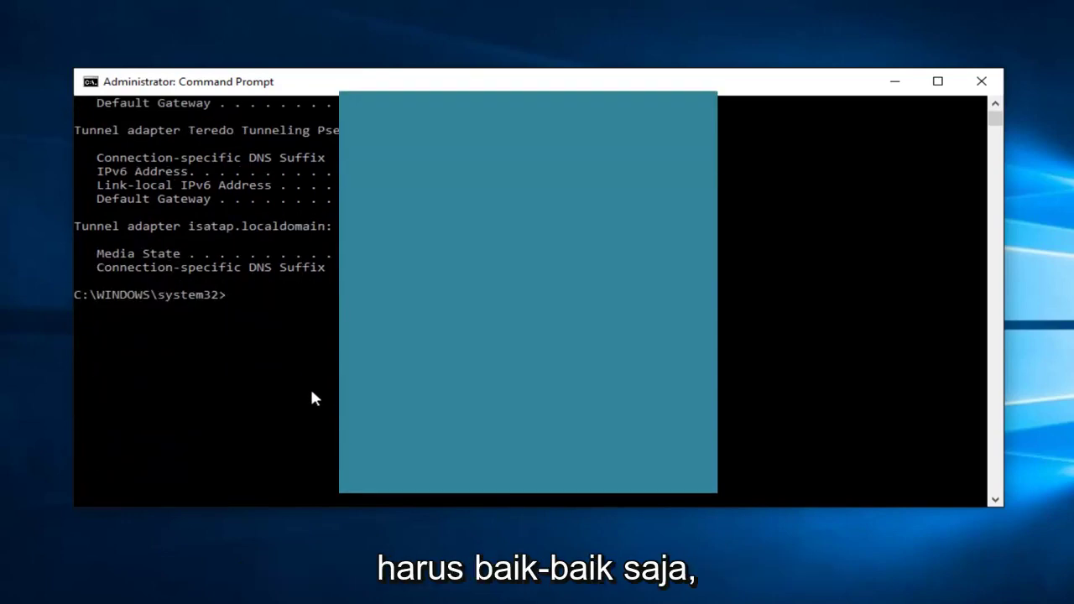
click(981, 82)
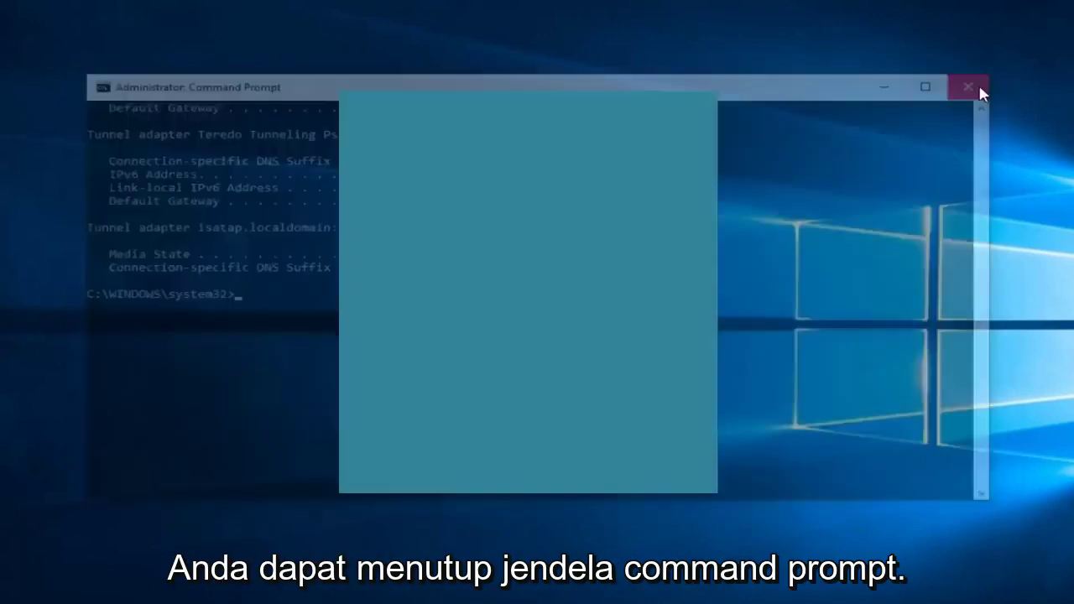